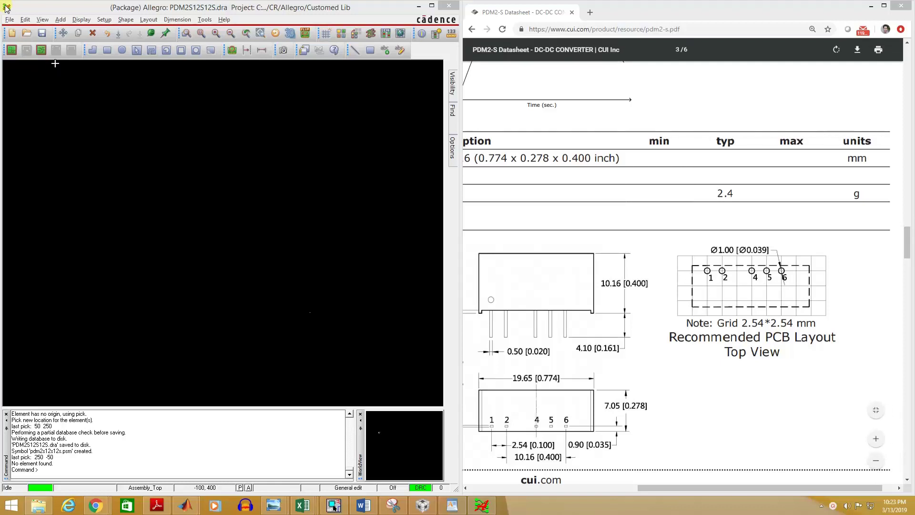
# Start a new Package symbol (wizard) drawing named PDM2S12S12S, discarding the current changes and overwriting the existing file.
pyautogui.click(61, 89)
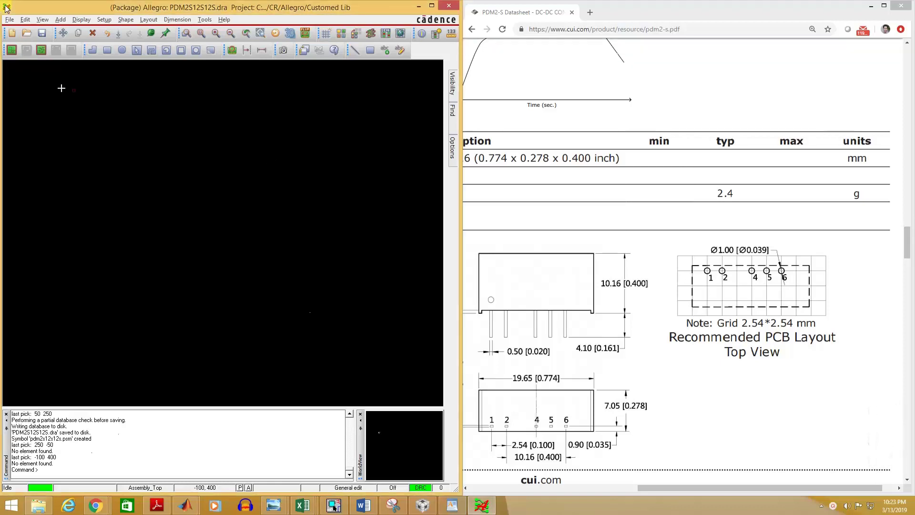
pyautogui.click(15, 34)
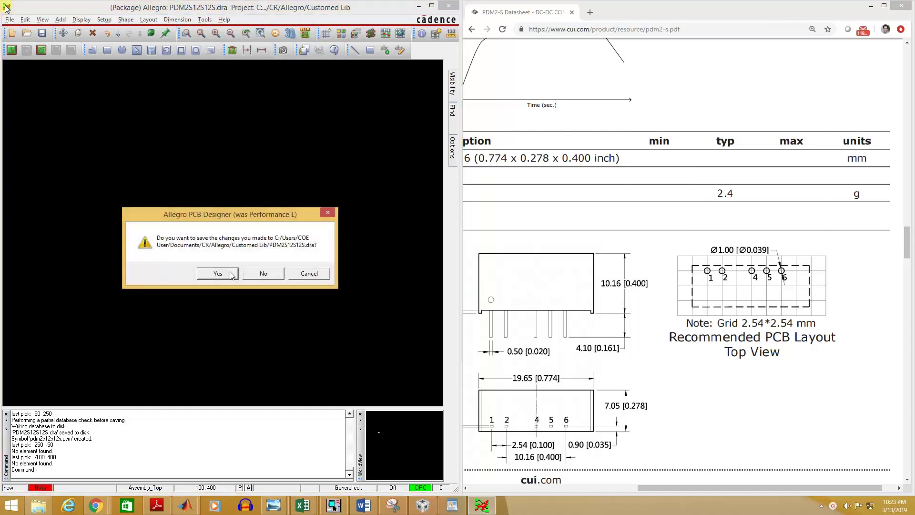
pyautogui.click(262, 275)
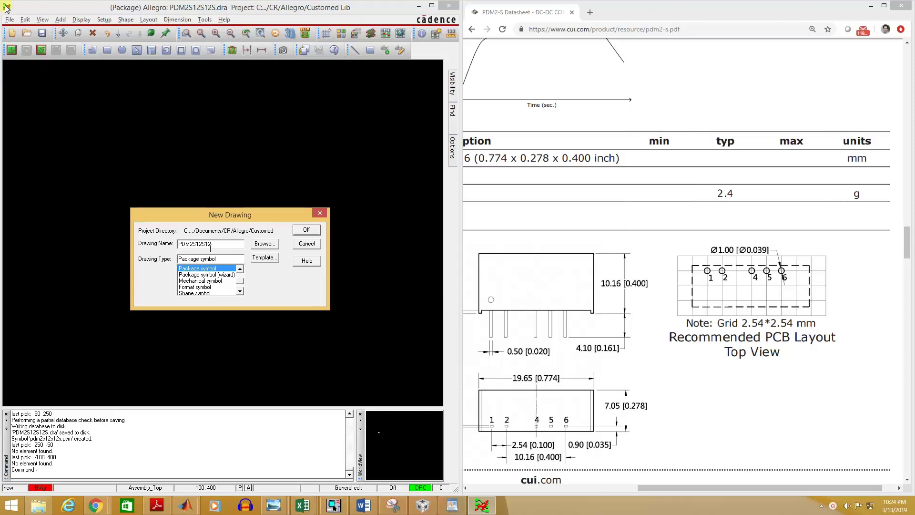
pyautogui.click(209, 275)
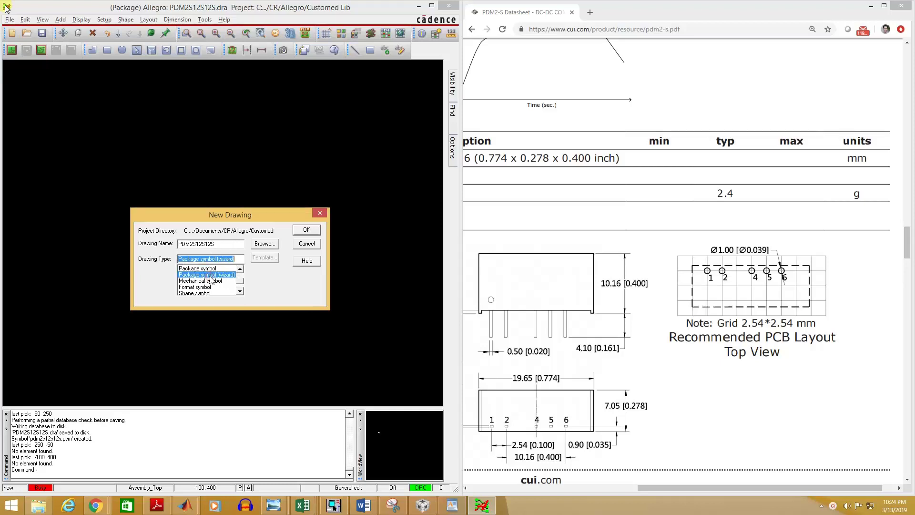
pyautogui.click(309, 231)
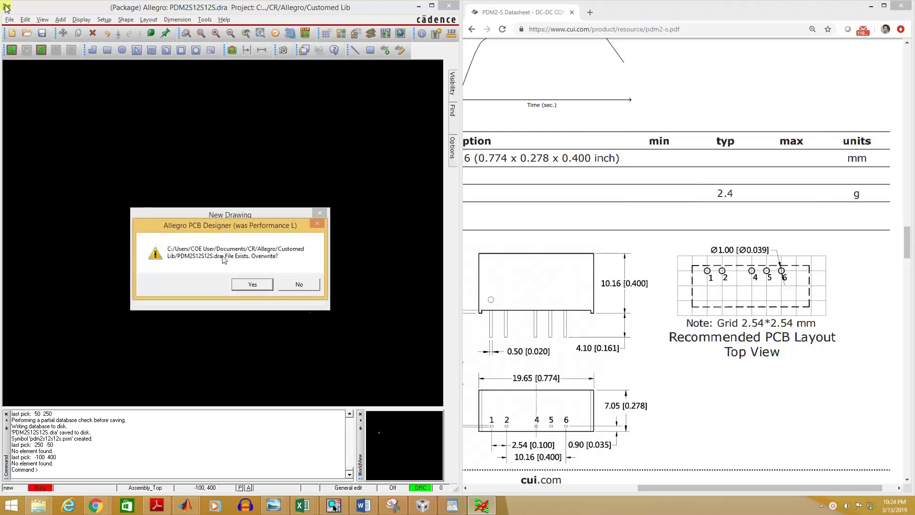
pyautogui.click(249, 284)
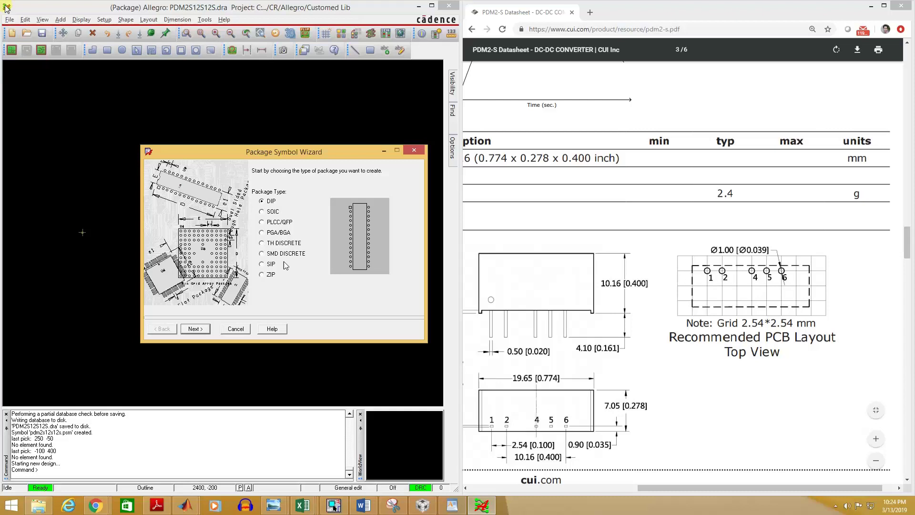
# Choose the SIP package type, load the default Cadence template, and accept mils with zero-decimal accuracy and the U* reference prefix.
pyautogui.click(263, 264)
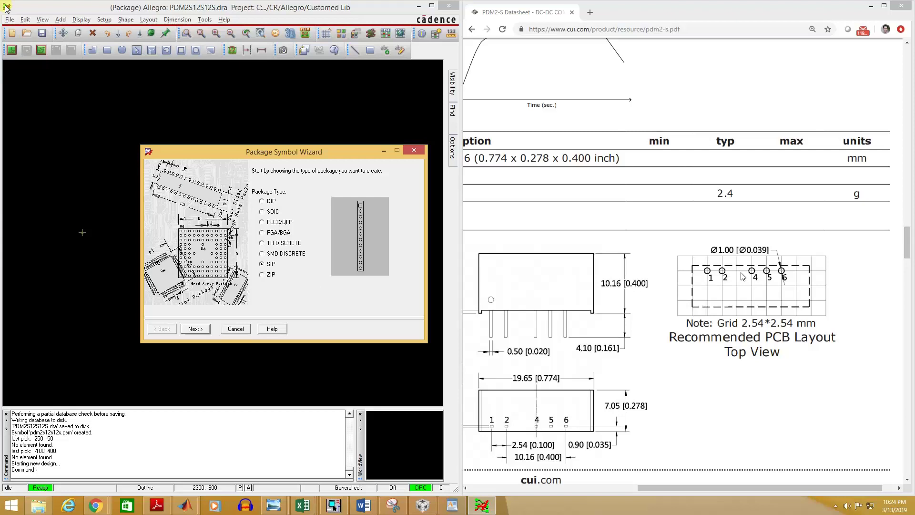
pyautogui.click(197, 330)
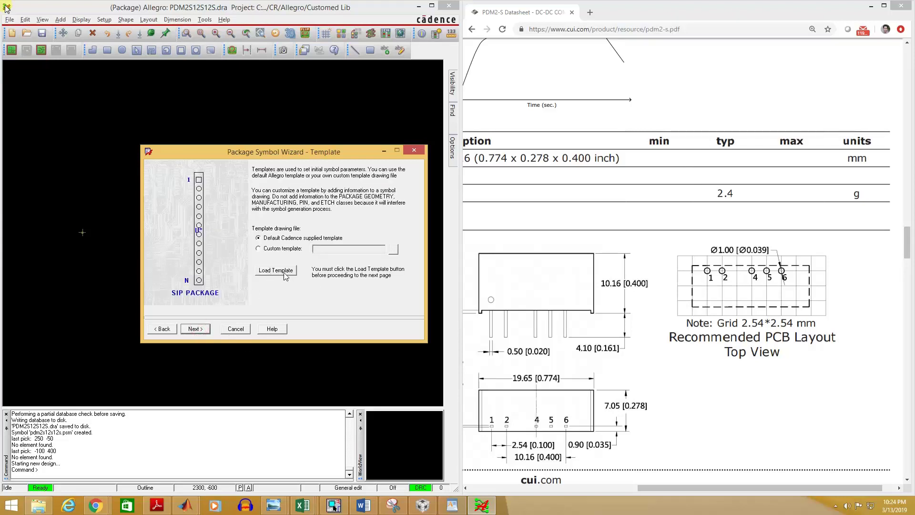
pyautogui.click(278, 279)
pyautogui.click(190, 332)
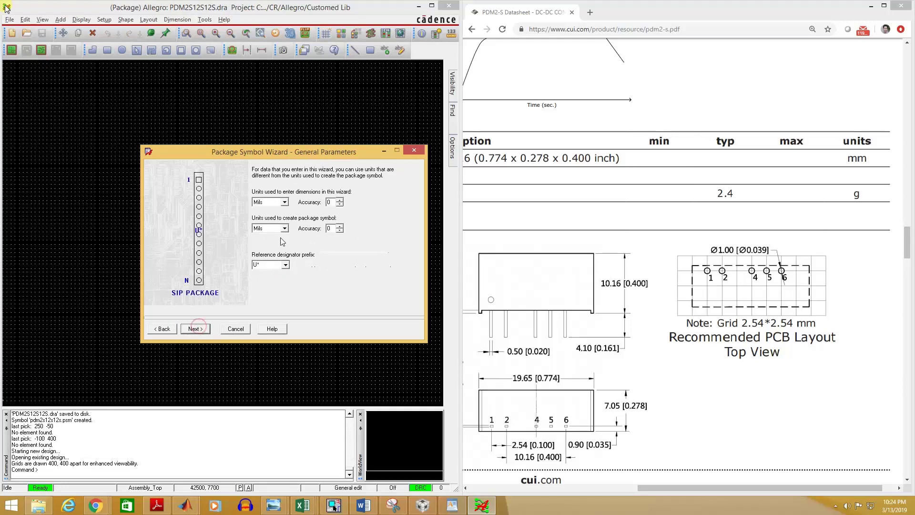
pyautogui.click(196, 329)
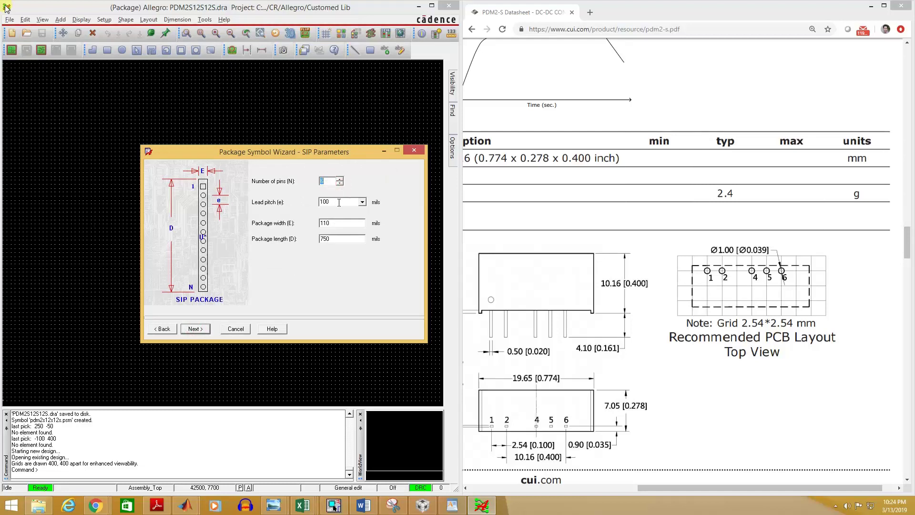
# Set the package width to 278 mils and accept the SIP parameters with 6 pins at a 100 mil lead pitch.
pyautogui.press('Tab')
pyautogui.click(338, 224)
pyautogui.moveTo(342, 224); pyautogui.dragTo(310, 226)
pyautogui.write('2')
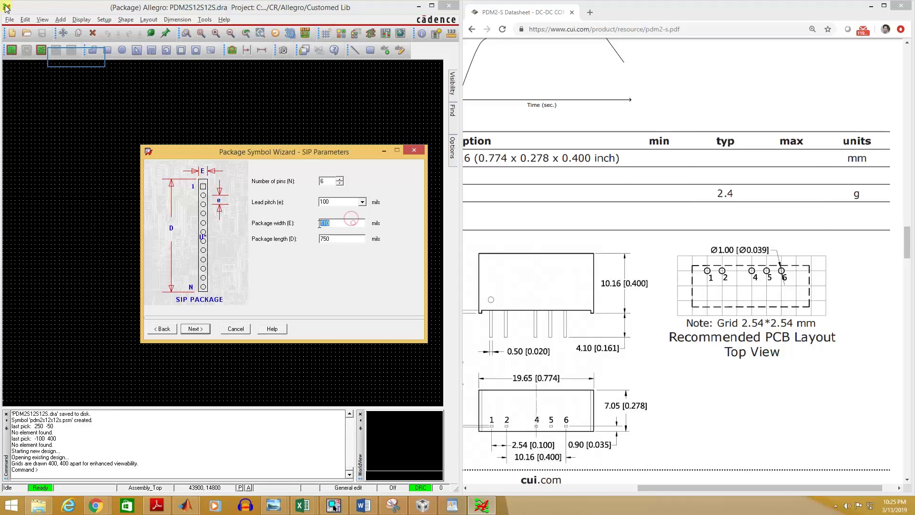
pyautogui.write('78')
pyautogui.press('Tab')
pyautogui.click(196, 329)
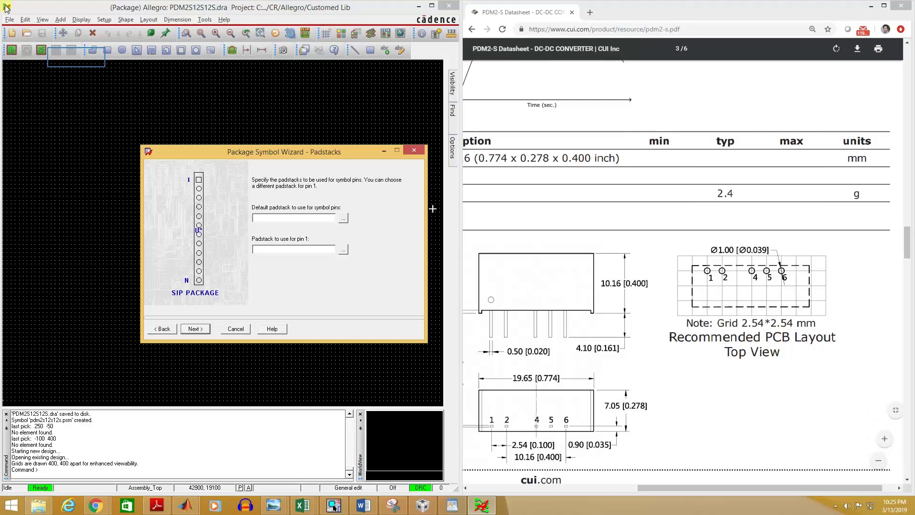
# Assign the Pad65cir41d padstack to all symbol pins, including pin 1.
pyautogui.click(343, 219)
pyautogui.moveTo(439, 256); pyautogui.dragTo(439, 294)
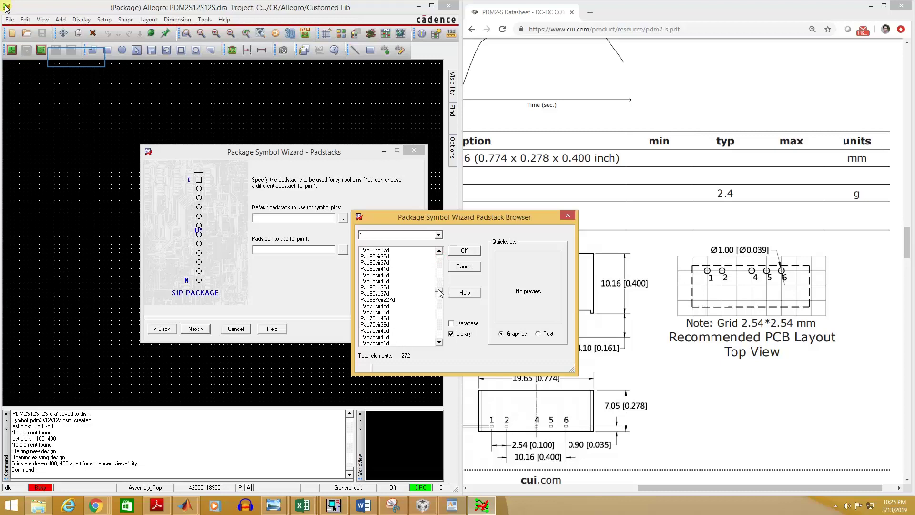
pyautogui.click(387, 269)
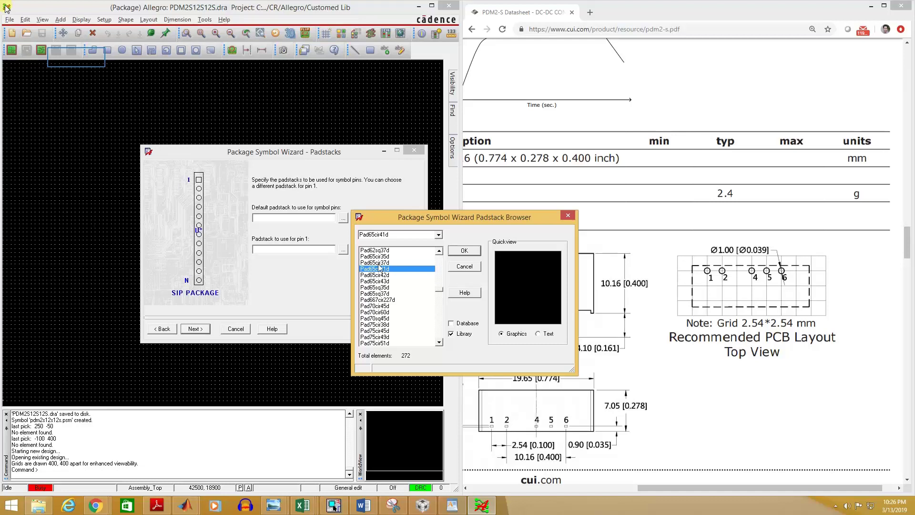
pyautogui.click(465, 252)
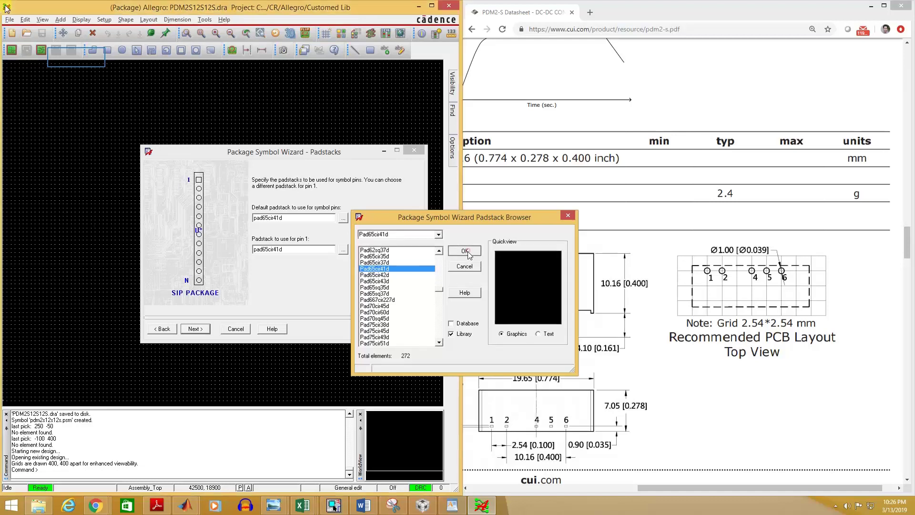
pyautogui.click(200, 331)
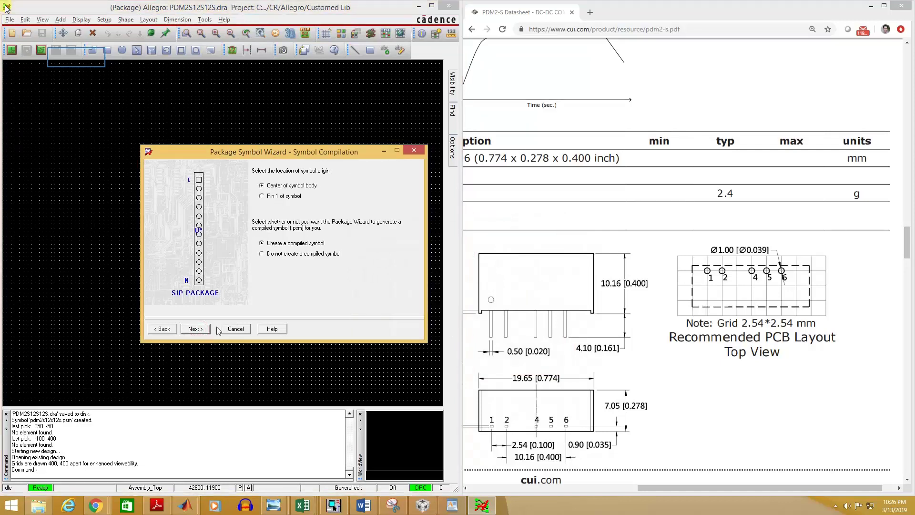
# Generate the compiled symbol with its origin at the body center, overwriting the existing pdm2s12s12s.psm file.
pyautogui.click(196, 331)
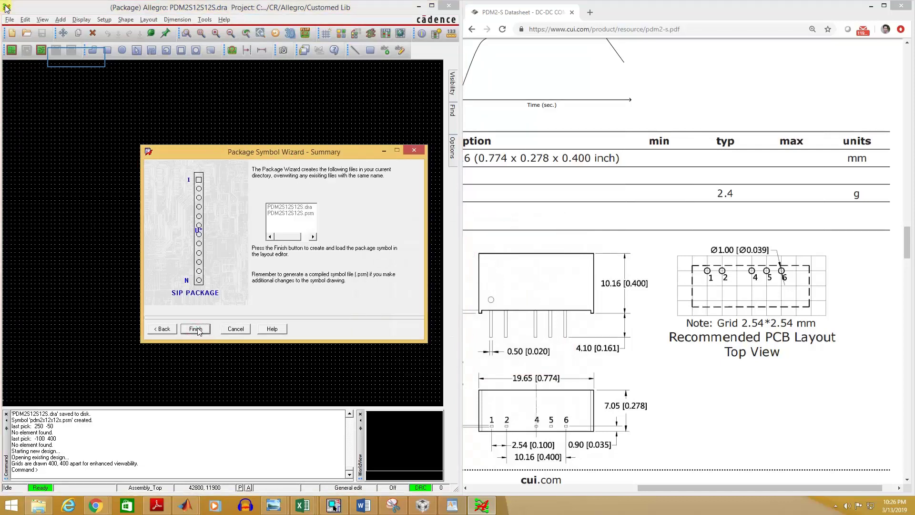
pyautogui.click(196, 330)
pyautogui.click(309, 269)
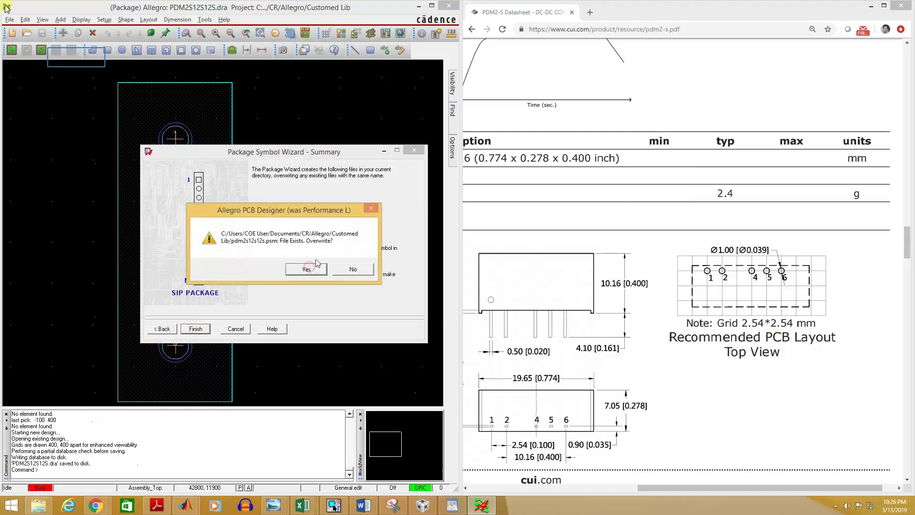
pyautogui.click(307, 270)
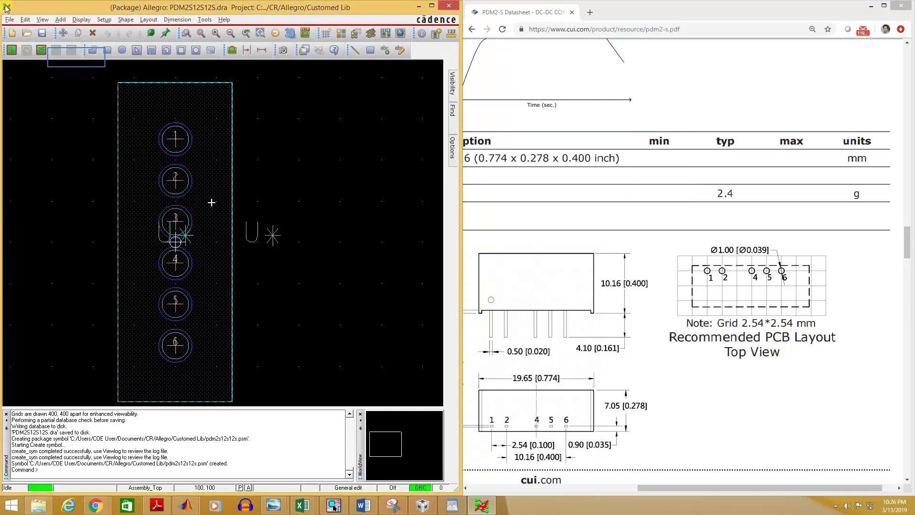
# Delete pins 3 and 5 from the SIP footprint.
pyautogui.click(92, 35)
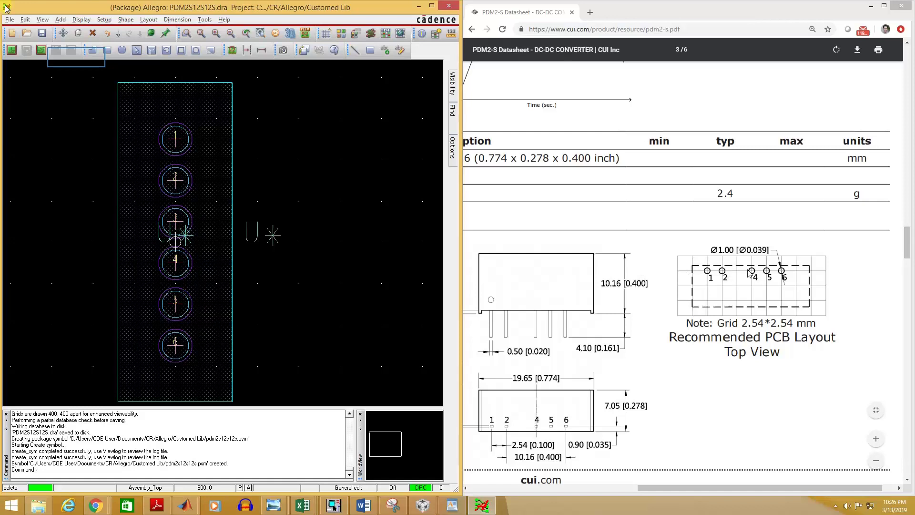
pyautogui.click(184, 216)
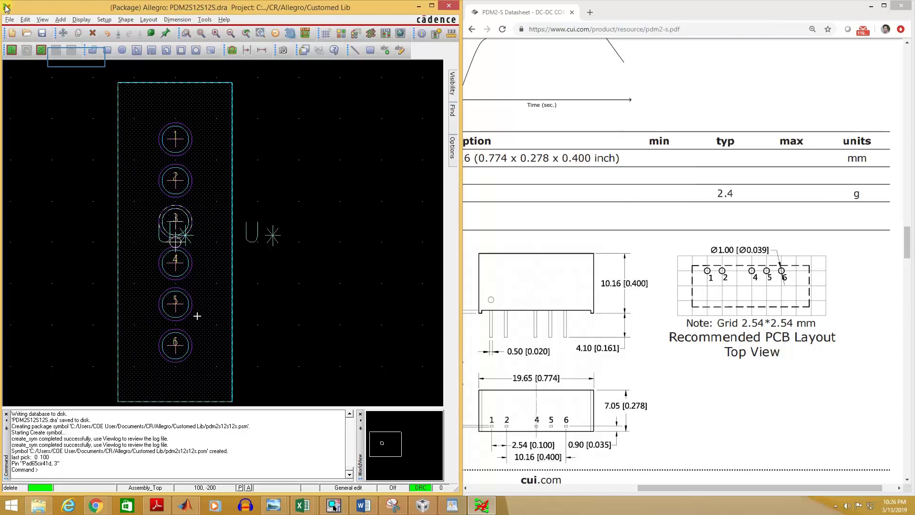
pyautogui.click(188, 303)
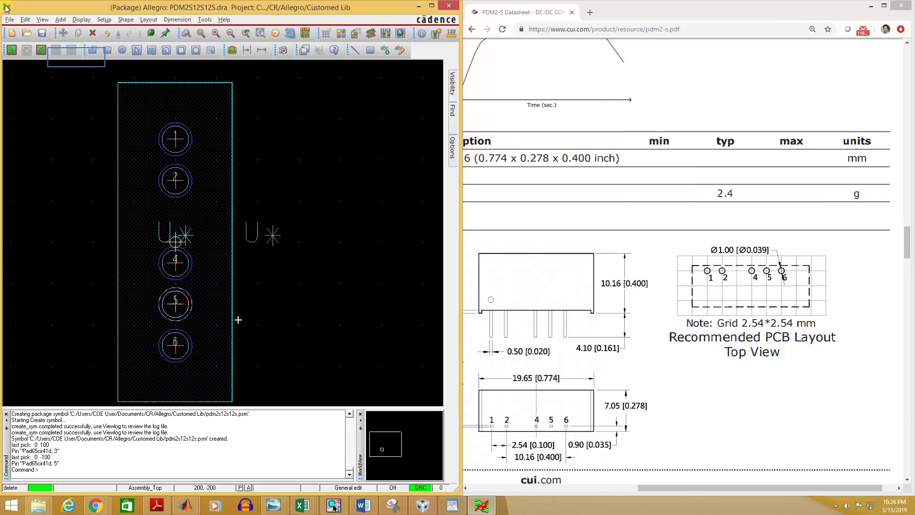
pyautogui.rightClick(295, 223)
pyautogui.click(342, 231)
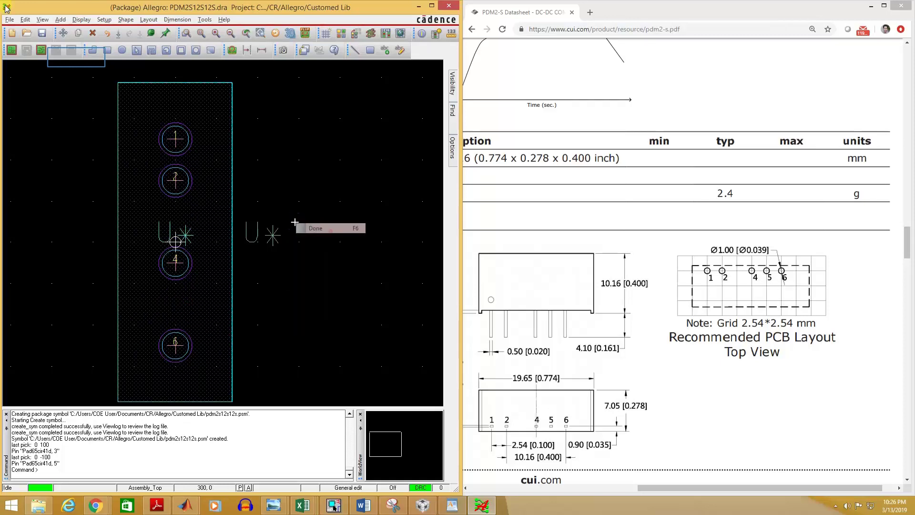
# Set the non-etch grid spacing to 50 mils in both x and y.
pyautogui.scroll(-1, 165, 224)
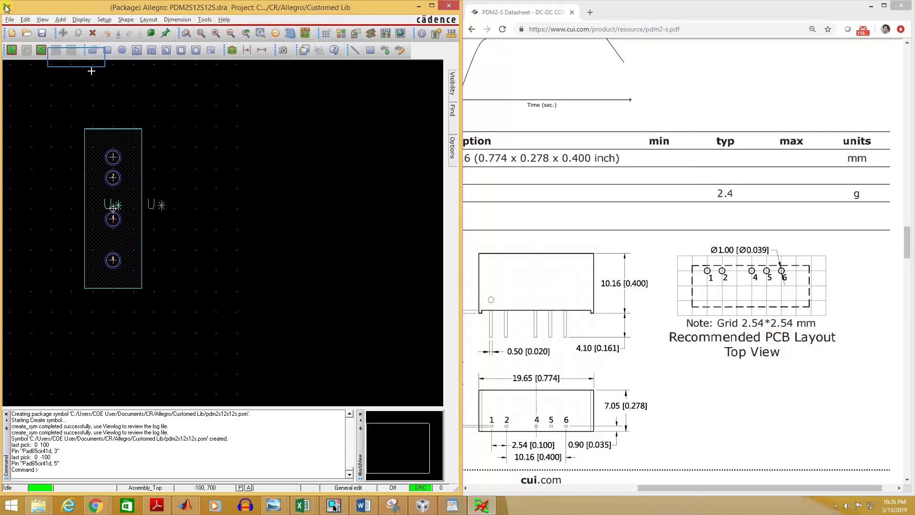
pyautogui.click(104, 20)
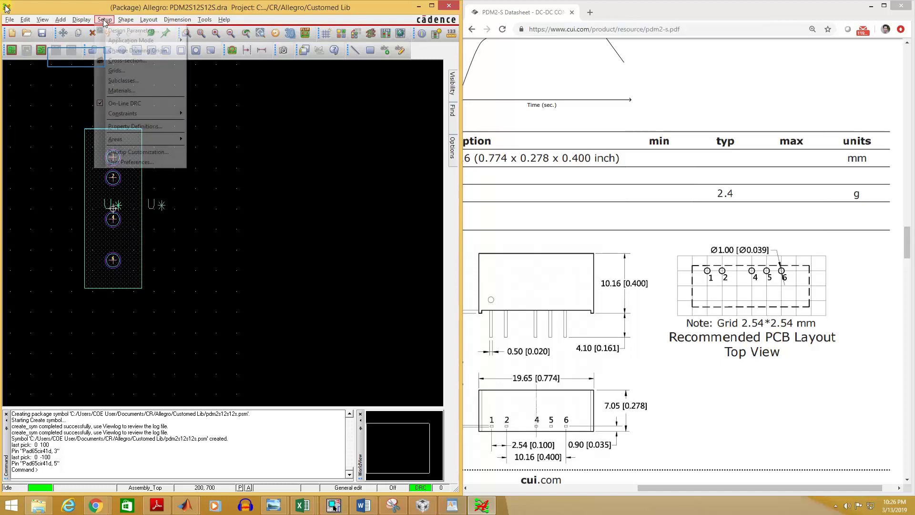
pyautogui.click(123, 73)
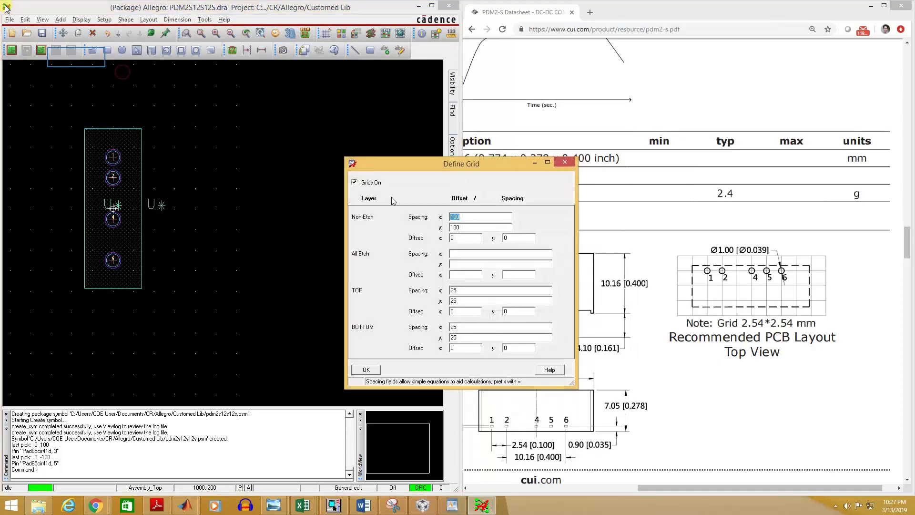
pyautogui.write('50')
pyautogui.doubleClick(465, 228)
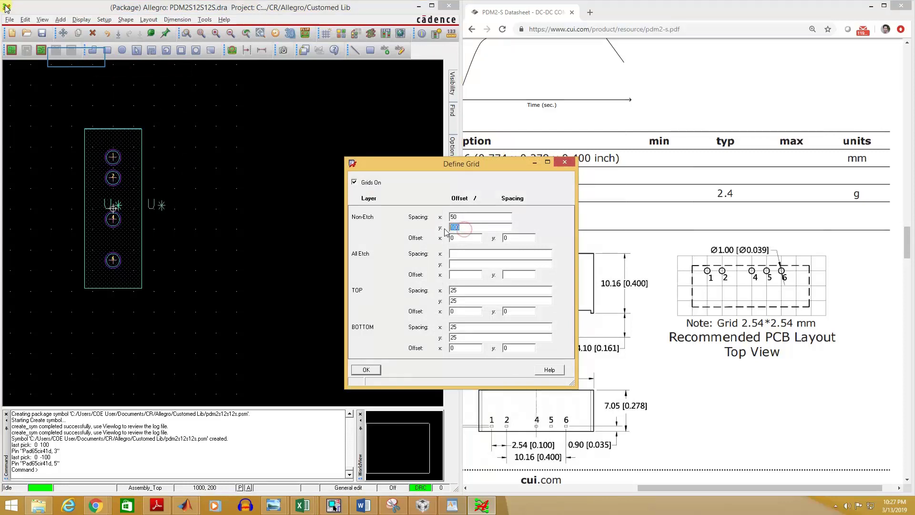
pyautogui.write('50')
pyautogui.click(365, 370)
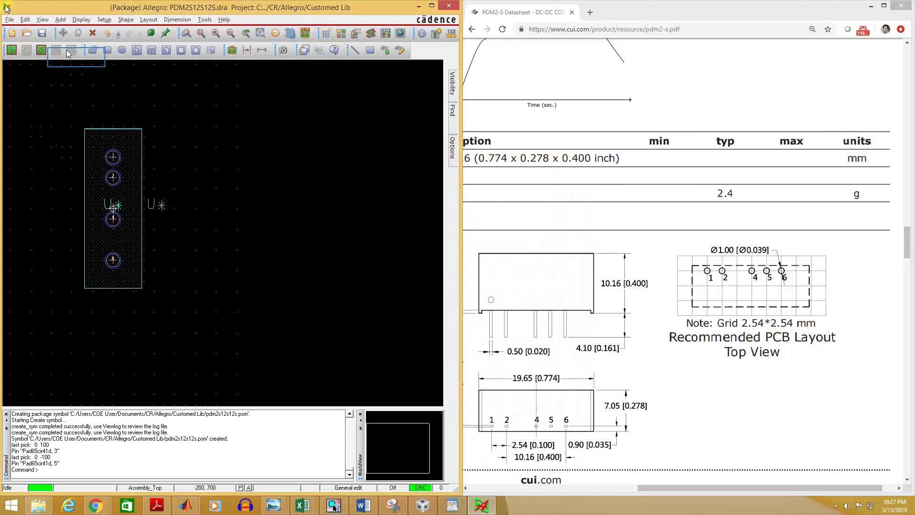
# Move all the overlapping package outlines 100 mils left and 50 mils down, leaving the pins in place.
pyautogui.click(63, 33)
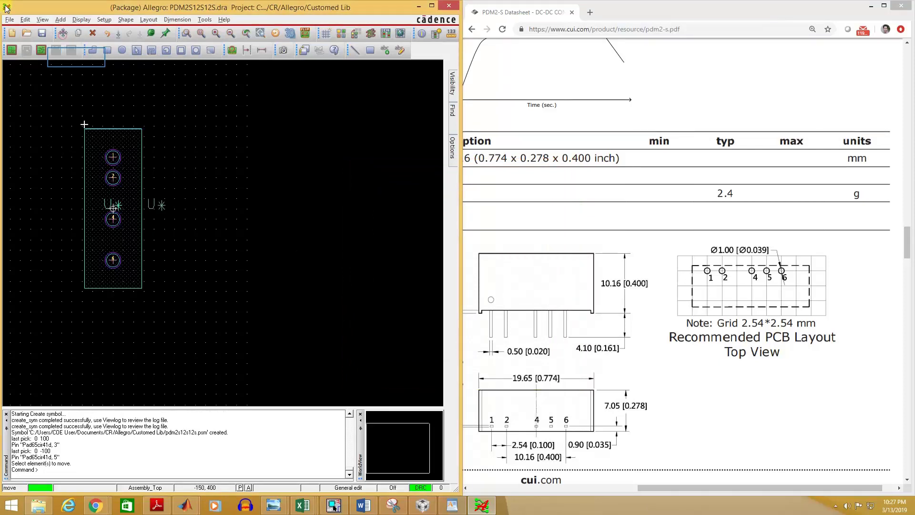
pyautogui.scroll(1, 102, 126)
pyautogui.click(153, 110)
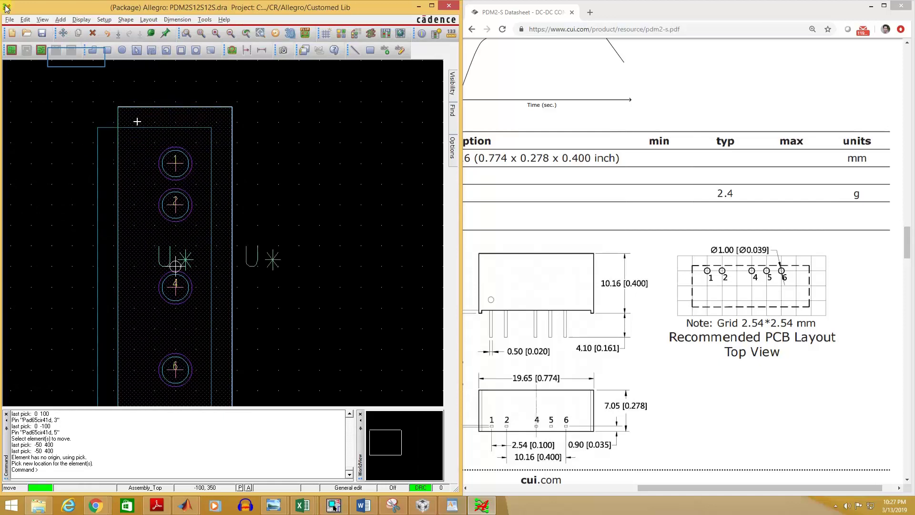
pyautogui.click(120, 124)
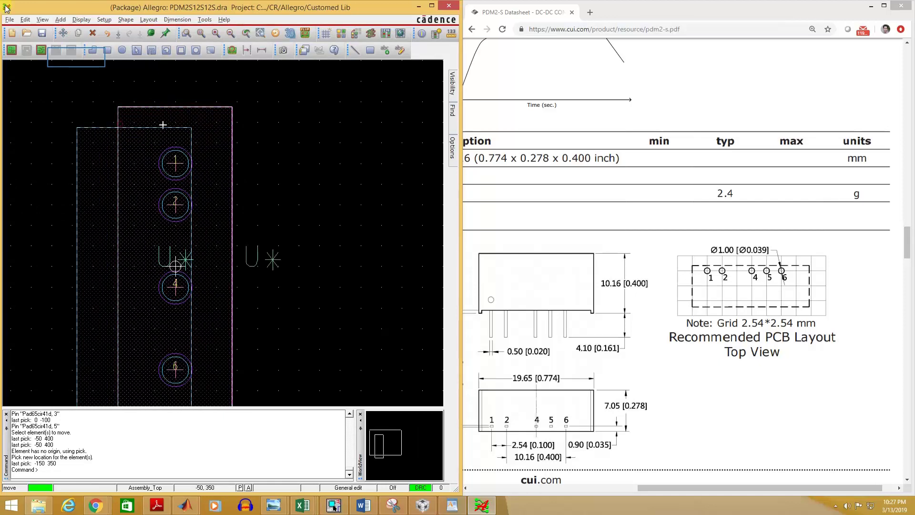
pyautogui.click(172, 109)
pyautogui.click(136, 125)
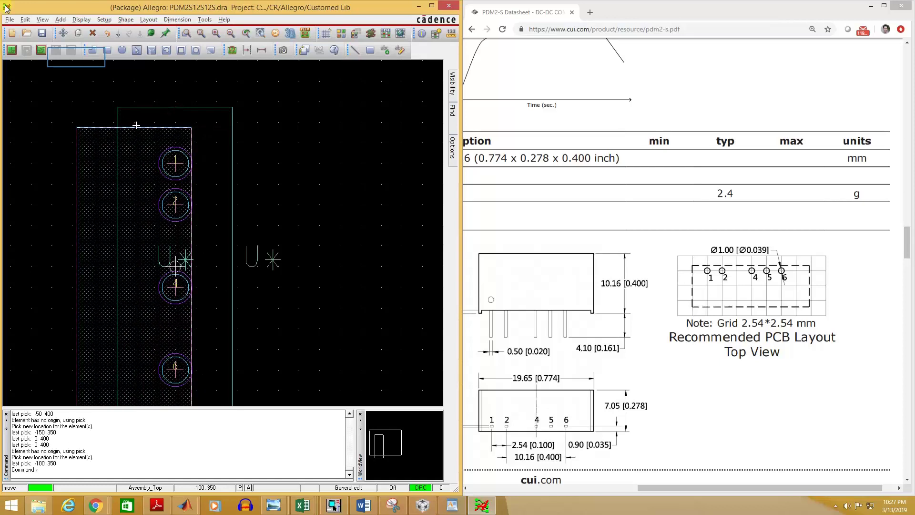
pyautogui.click(178, 107)
pyautogui.click(139, 119)
pyautogui.click(194, 107)
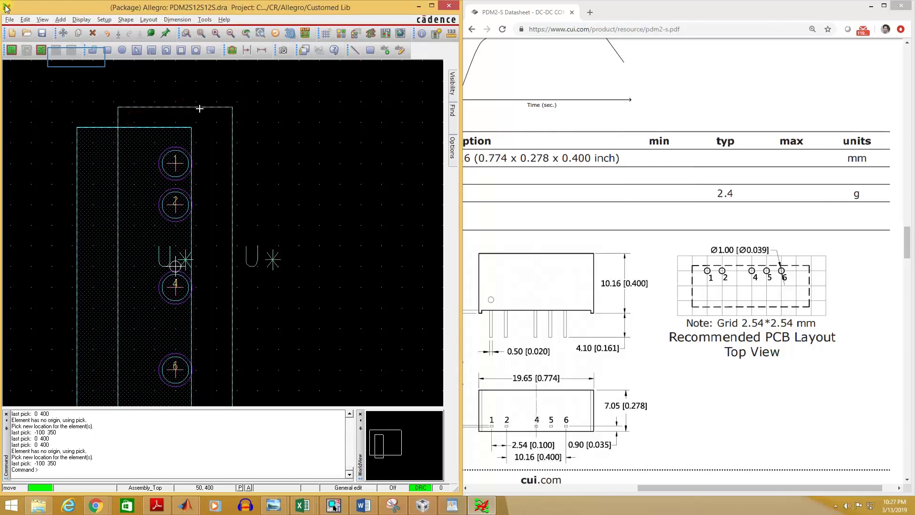
pyautogui.click(147, 122)
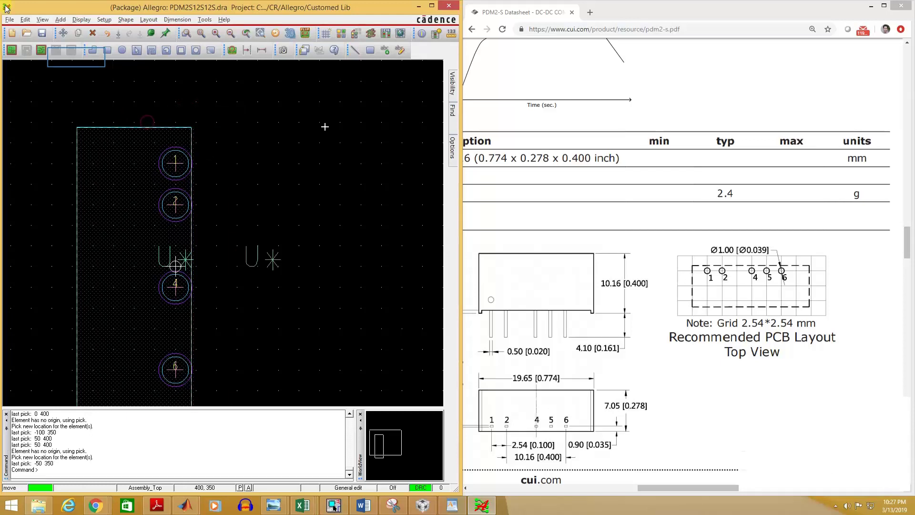
# Save the footprint drawing, overwriting the existing PDM2S12S12S.dra file.
pyautogui.scroll(-1, 50, 123)
pyautogui.scroll(1, 39, 293)
pyautogui.scroll(-1, 172, 227)
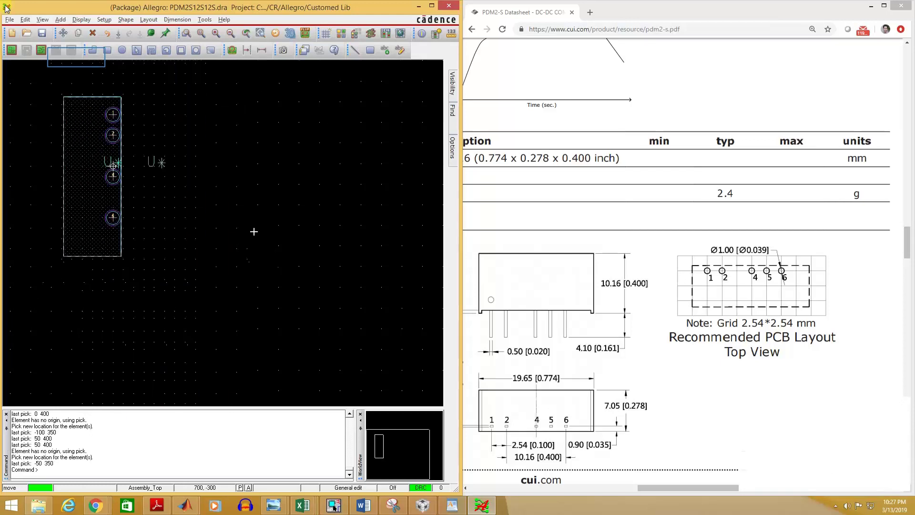
pyautogui.scroll(1, 69, 121)
pyautogui.click(42, 33)
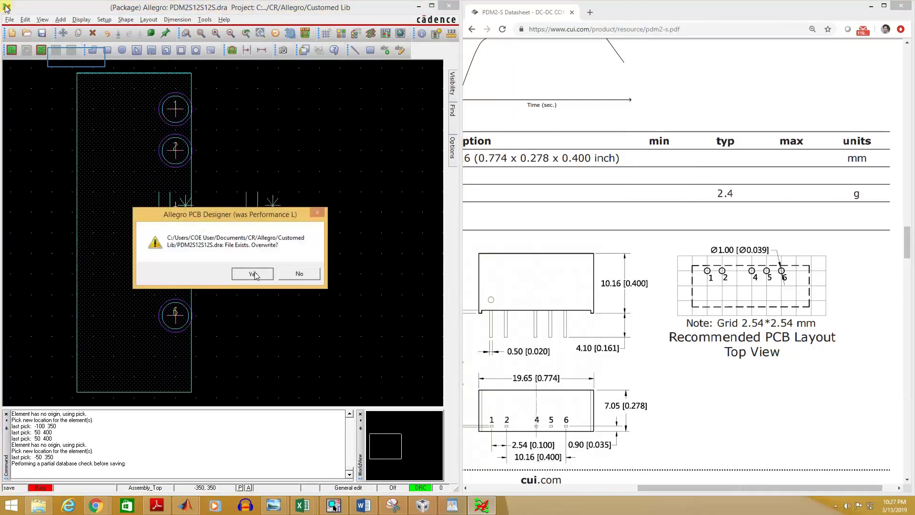
pyautogui.click(255, 271)
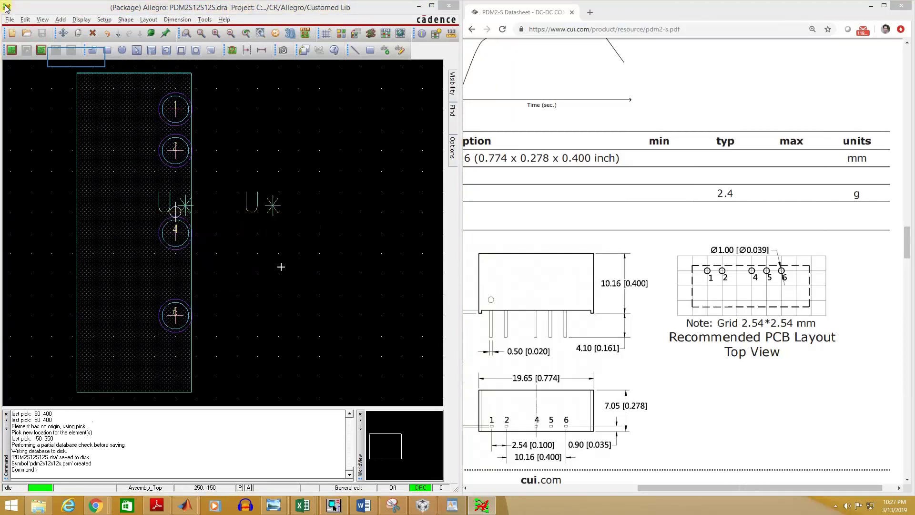